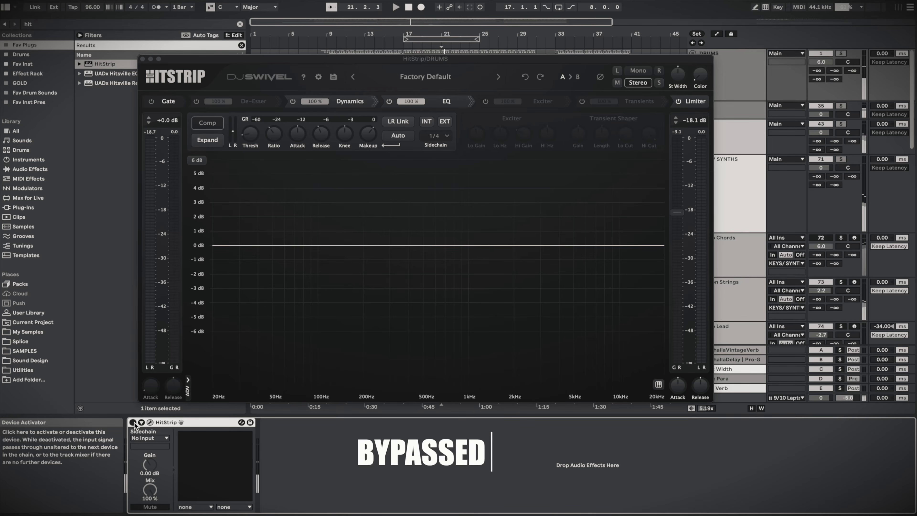
Step: Activate HitStrip on the drums track and set its limiter level to -19.7 dB
{"action": "left_click", "coordinate": [132, 422]}
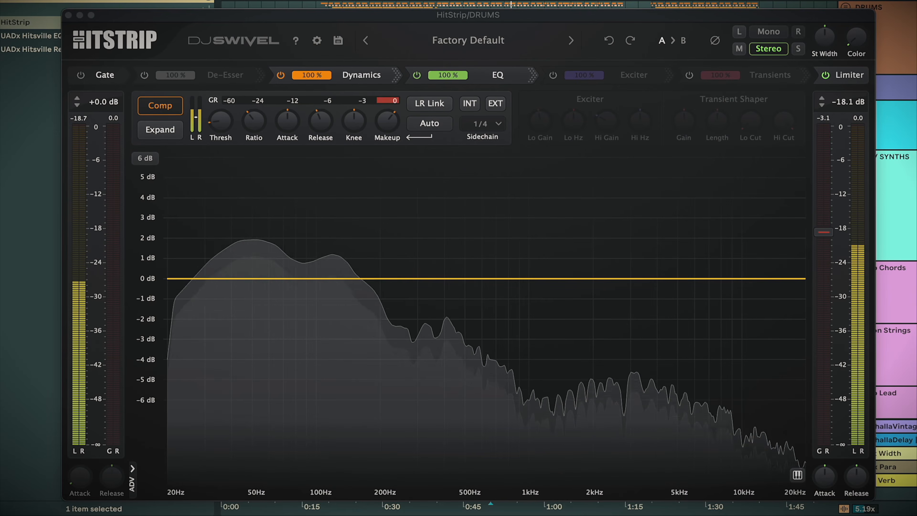
{"action": "left_click_drag", "start_coordinate": [832, 97], "coordinate": [839, 108]}
Step: Shape the drum EQ with a high-shelf boost of about 2 dB and a bell cut of about 1.6 dB near 124 Hz
{"action": "left_click_drag", "start_coordinate": [575, 279], "coordinate": [656, 222]}
{"action": "left_click_drag", "start_coordinate": [510, 277], "coordinate": [332, 311]}
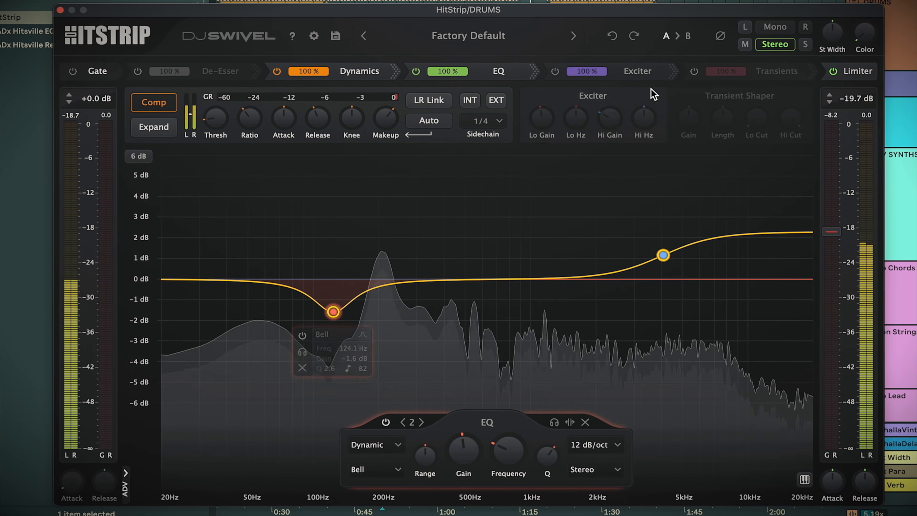
Step: Enable the Exciter on the drums, raising its low gain to about 26 % and adjusting its high gain
{"action": "left_click", "coordinate": [555, 71]}
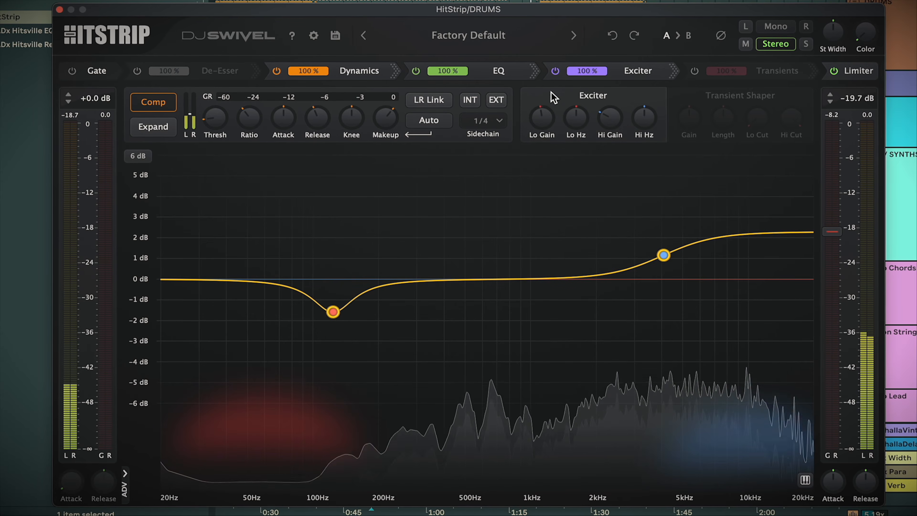
{"action": "left_click_drag", "start_coordinate": [612, 111], "coordinate": [615, 120]}
{"action": "left_click_drag", "start_coordinate": [535, 119], "coordinate": [544, 169]}
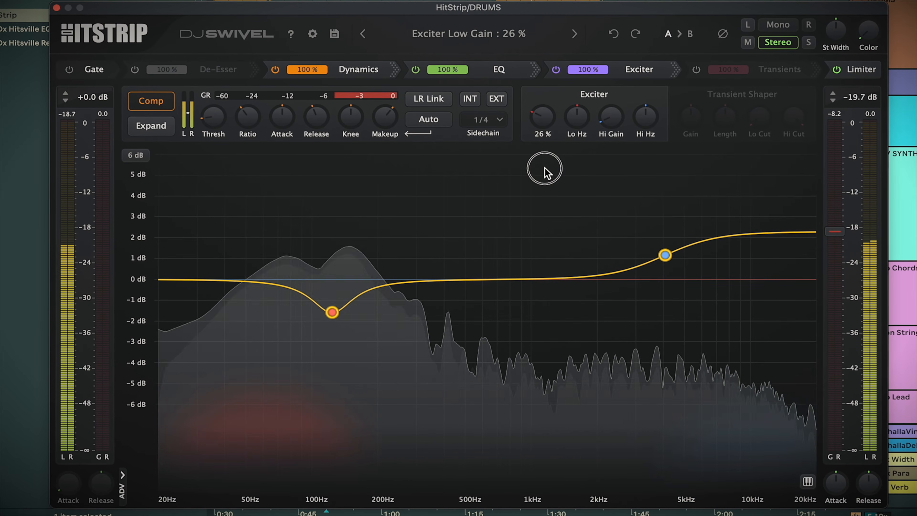
{"action": "left_click_drag", "start_coordinate": [610, 117], "coordinate": [610, 126]}
{"action": "left_click_drag", "start_coordinate": [608, 87], "coordinate": [608, 73]}
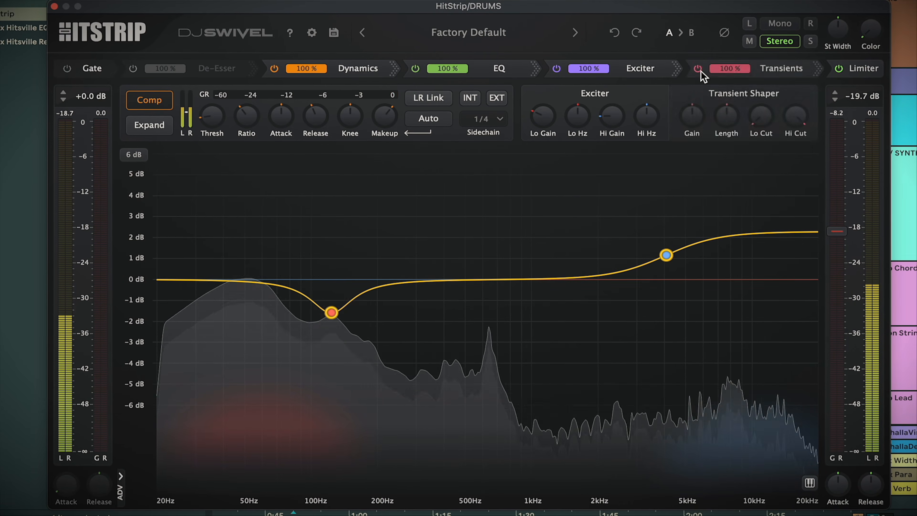
Step: Adjust the Transient Shaper's length and gain on the drums, and raise the global color
{"action": "left_click_drag", "start_coordinate": [730, 115], "coordinate": [718, 6]}
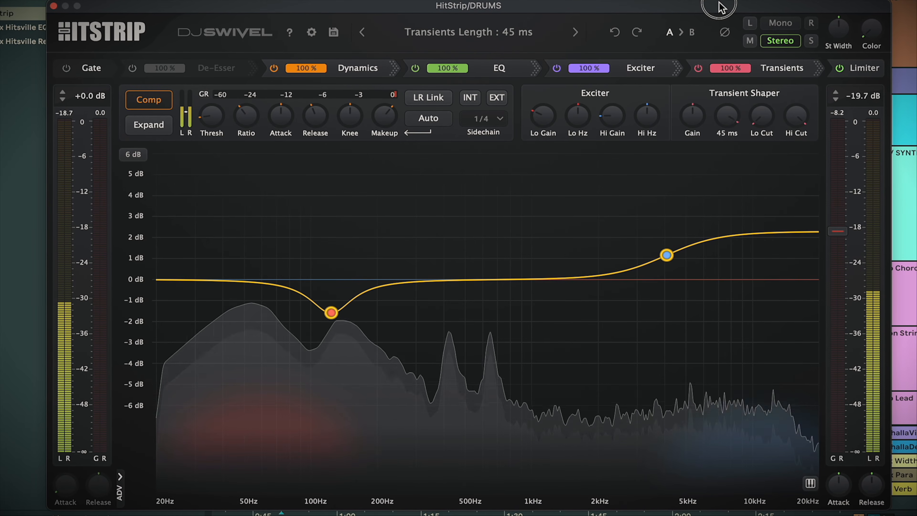
{"action": "left_click_drag", "start_coordinate": [691, 108], "coordinate": [694, 68]}
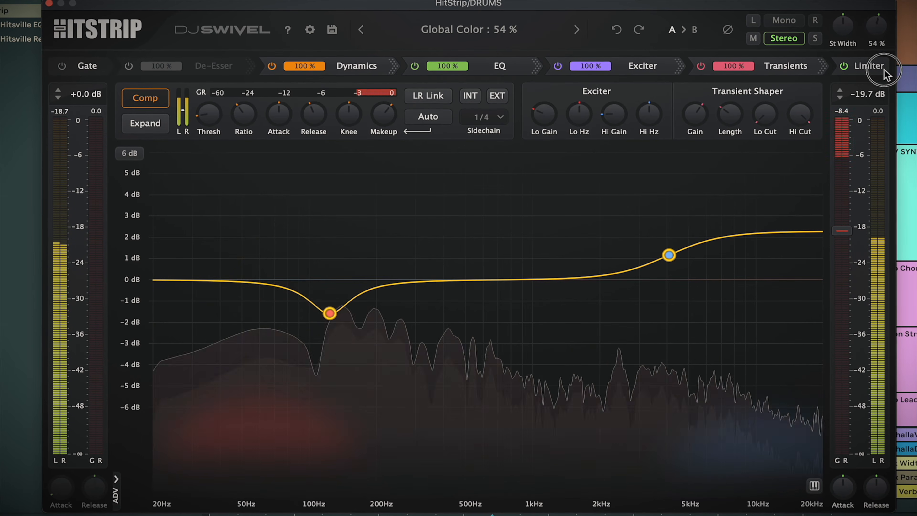
{"action": "left_click_drag", "start_coordinate": [871, 126], "coordinate": [871, 127]}
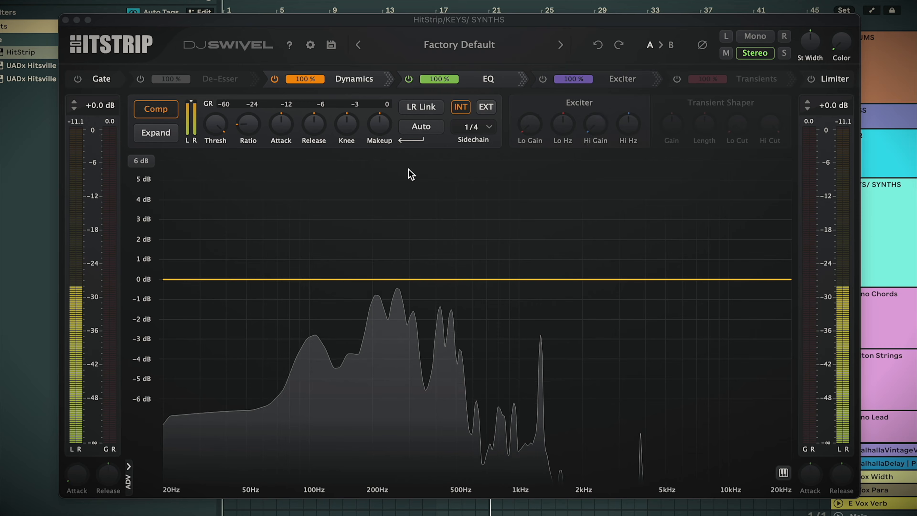
Step: Lower the compressor's threshold on the keys and synths for heavy gain reduction, and shorten its attack and release
{"action": "left_click", "coordinate": [218, 142]}
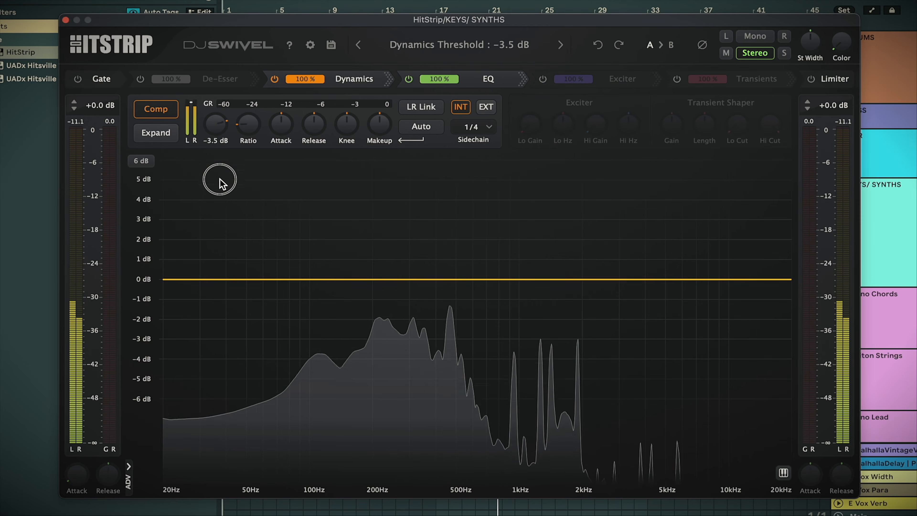
{"action": "left_click_drag", "start_coordinate": [211, 252], "coordinate": [200, 333]}
{"action": "left_click", "coordinate": [317, 124]}
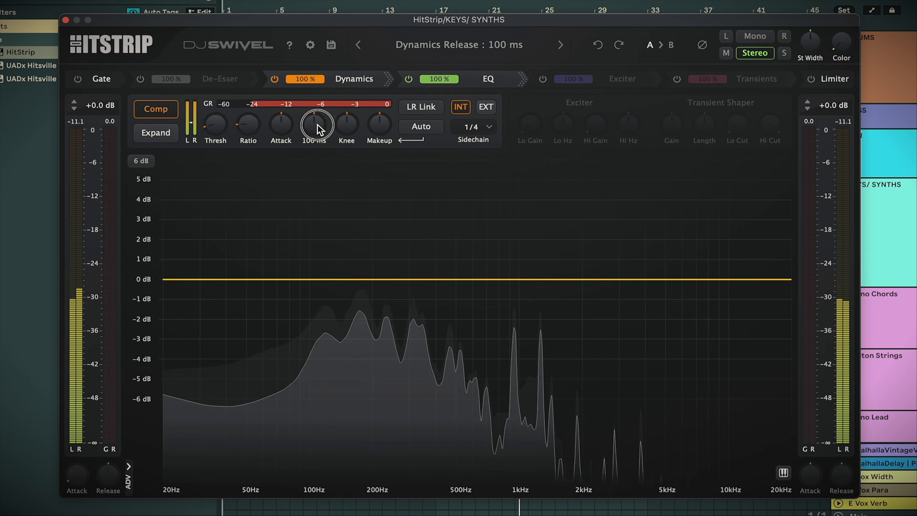
{"action": "left_click_drag", "start_coordinate": [320, 158], "coordinate": [334, 221]}
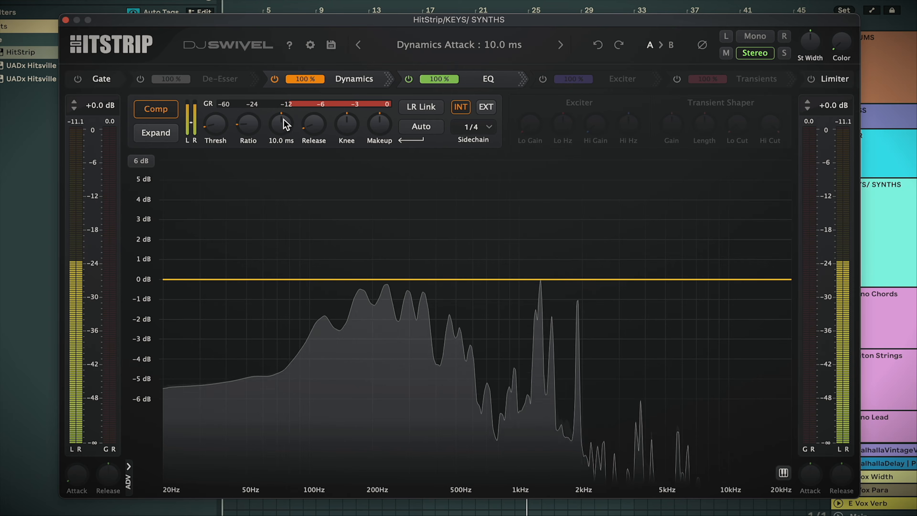
{"action": "left_click_drag", "start_coordinate": [284, 122], "coordinate": [303, 191]}
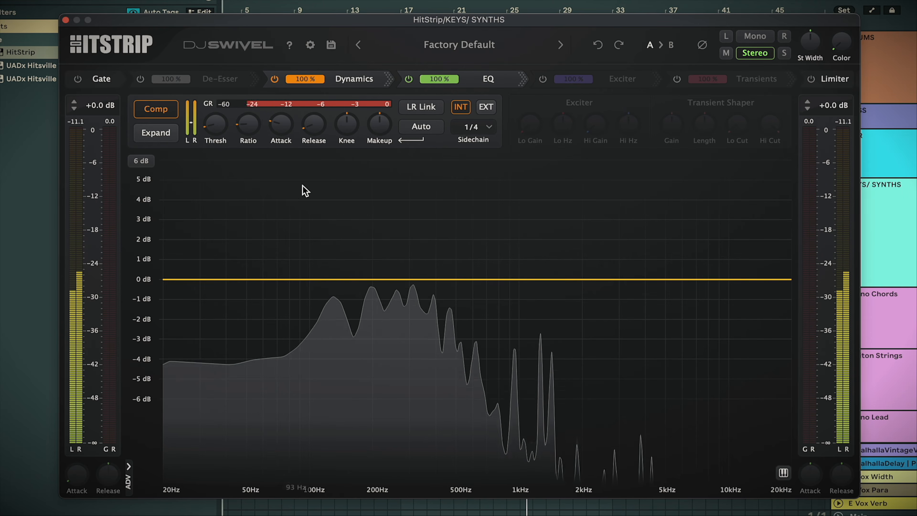
Step: Set the internal sidechain rate to 1/2 after auditioning 1/8, and lengthen the compressor's release
{"action": "left_click", "coordinate": [473, 126]}
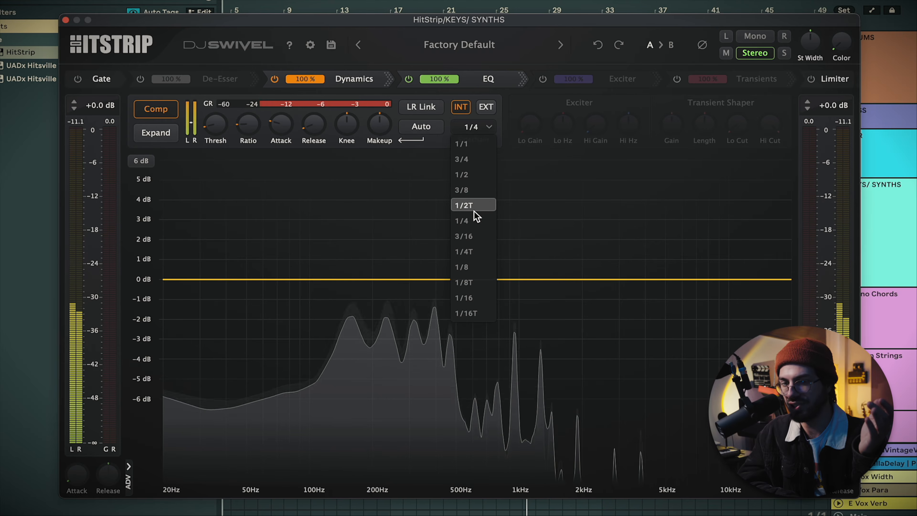
{"action": "left_click", "coordinate": [481, 268]}
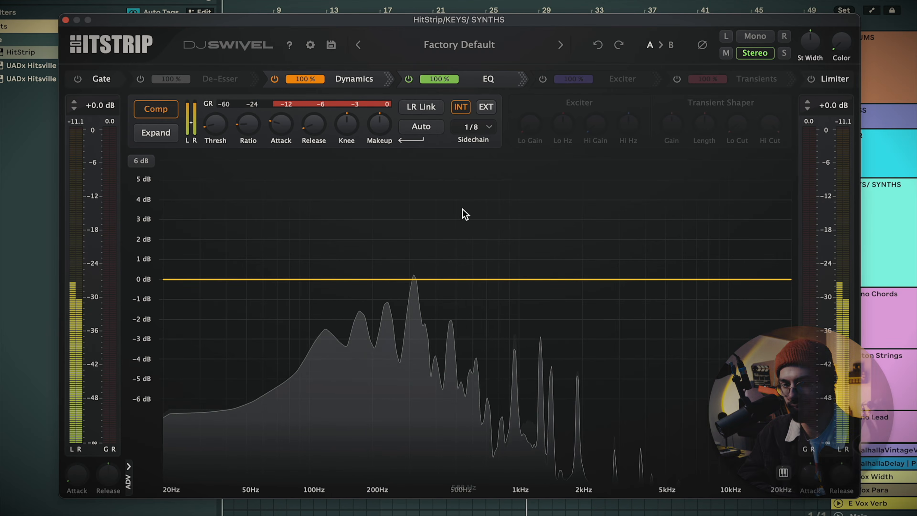
{"action": "left_click", "coordinate": [478, 130]}
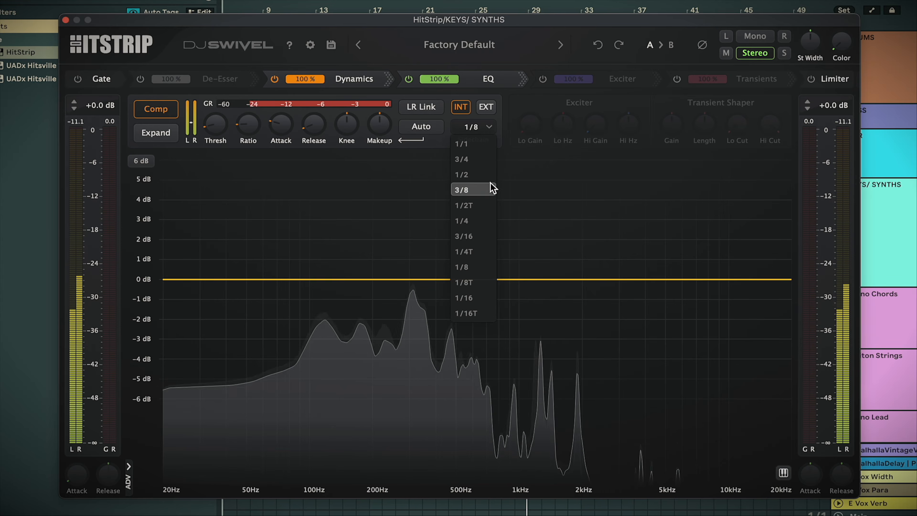
{"action": "left_click", "coordinate": [486, 175]}
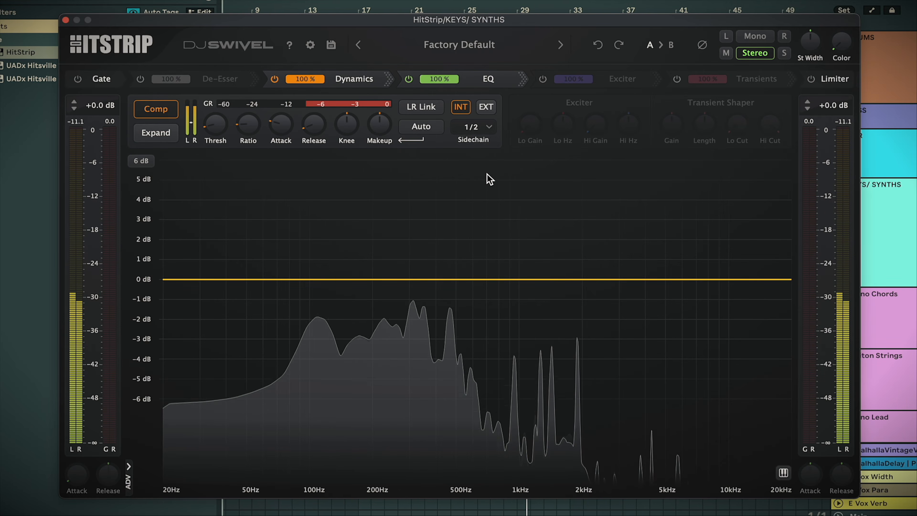
{"action": "left_click_drag", "start_coordinate": [310, 99], "coordinate": [305, 64]}
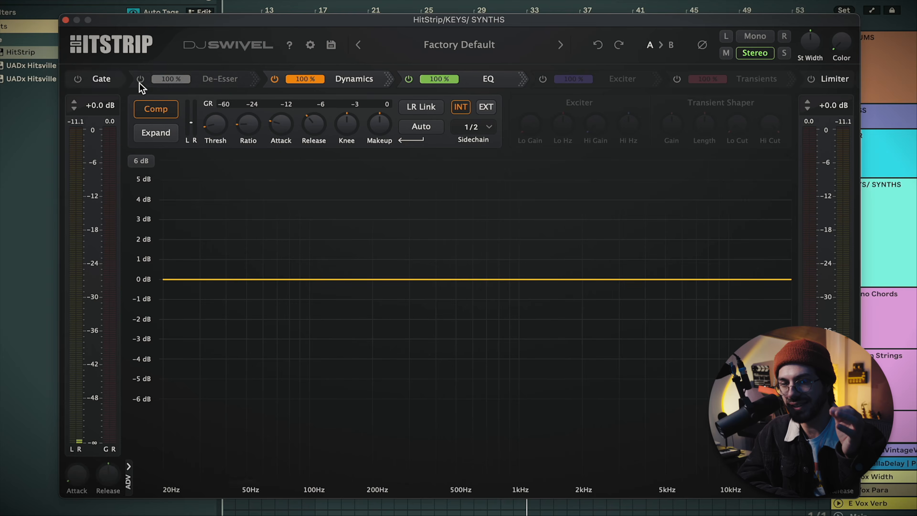
Step: Try the De-Esser on the keys and synths with a smaller reduction range, and switch it off
{"action": "left_click", "coordinate": [140, 80]}
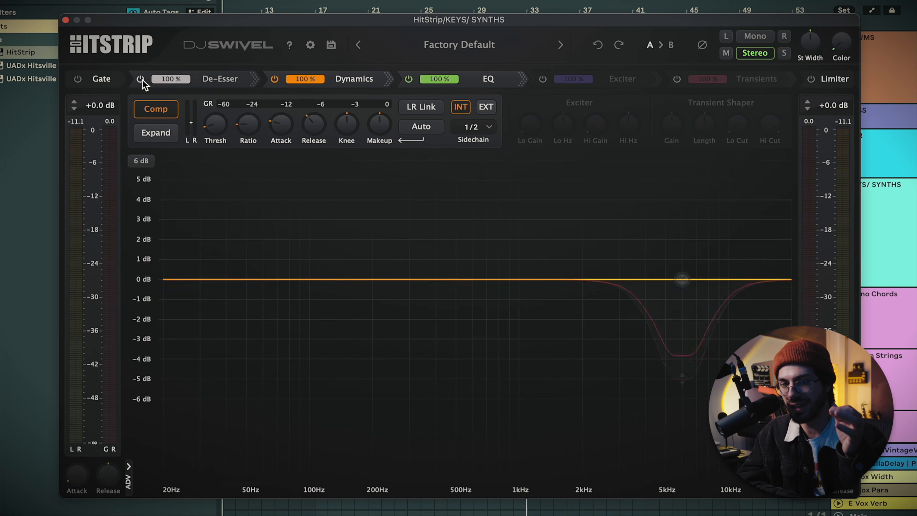
{"action": "left_click_drag", "start_coordinate": [682, 379], "coordinate": [682, 351]}
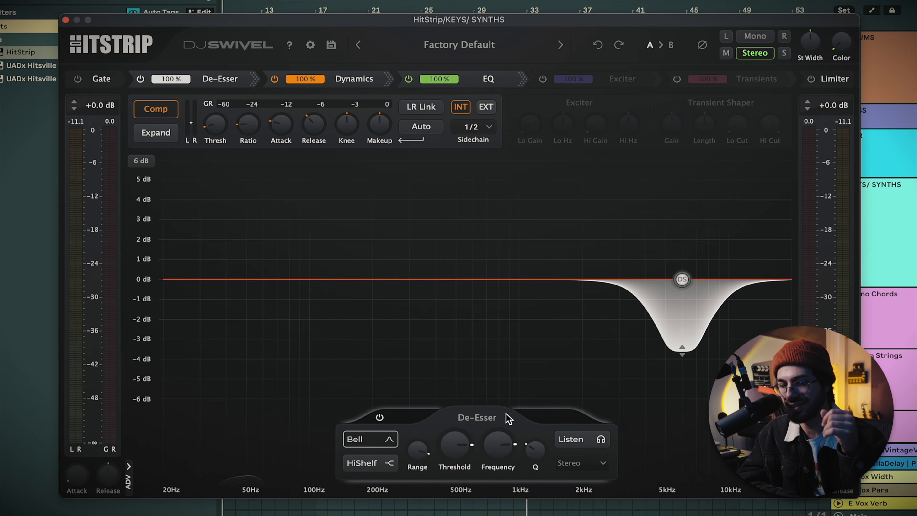
{"action": "left_click", "coordinate": [140, 80]}
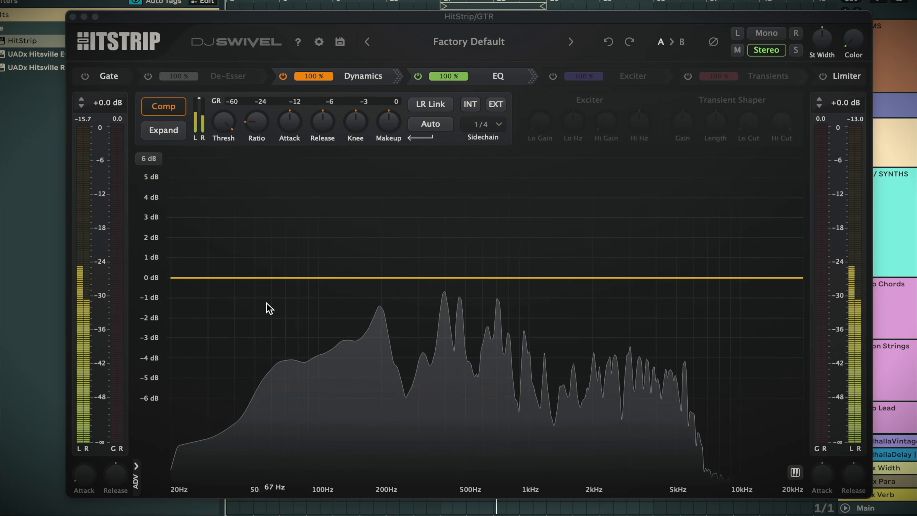
Step: Add a high-pass filter to the guitar EQ at about 114 Hz
{"action": "left_click", "coordinate": [197, 280]}
{"action": "left_click_drag", "start_coordinate": [197, 280], "coordinate": [254, 291]}
{"action": "mouse_move", "coordinate": [345, 268]}
{"action": "left_mouse_down"}
{"action": "mouse_move", "coordinate": [446, 266]}
{"action": "mouse_move", "coordinate": [347, 261]}
{"action": "left_mouse_up"}
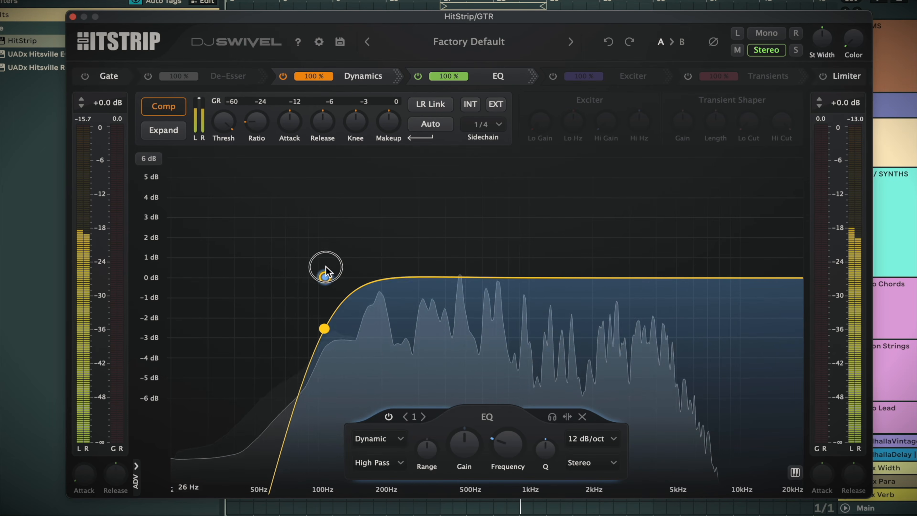
{"action": "left_click_drag", "start_coordinate": [335, 274], "coordinate": [333, 281]}
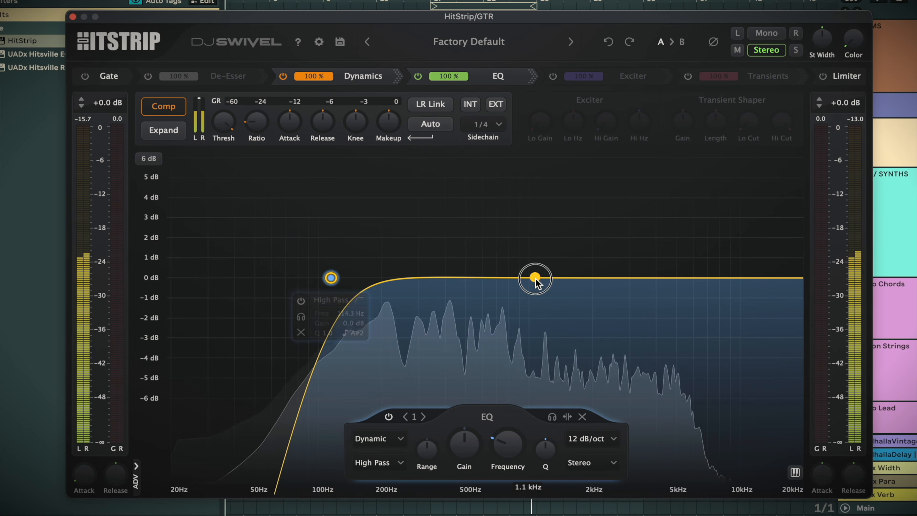
Step: Add a bell boost of about 0.8 dB near 700 Hz to the guitar EQ and roll off the highs above about 7 kHz
{"action": "left_click_drag", "start_coordinate": [536, 279], "coordinate": [497, 217]}
{"action": "scroll", "coordinate": [492, 218], "scroll_direction": "up", "scroll_amount": 5}
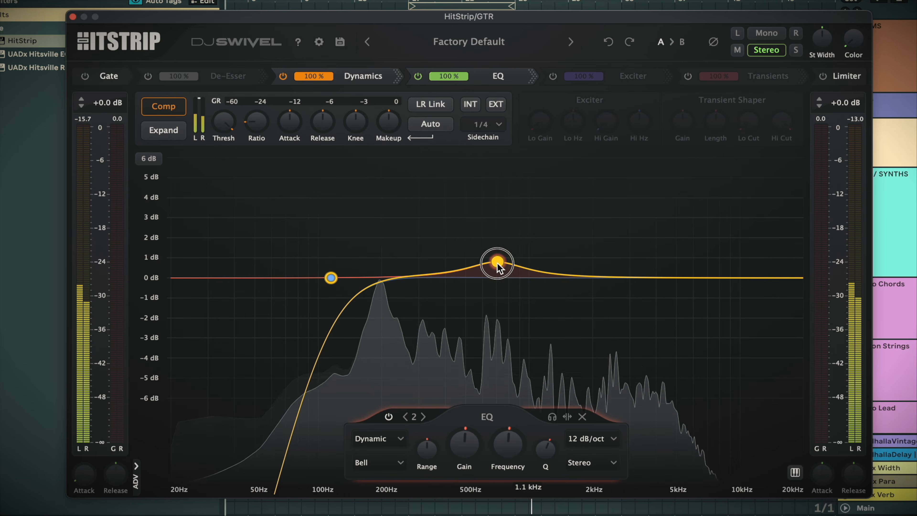
{"action": "left_click", "coordinate": [497, 262]}
{"action": "left_click_drag", "start_coordinate": [794, 280], "coordinate": [710, 260]}
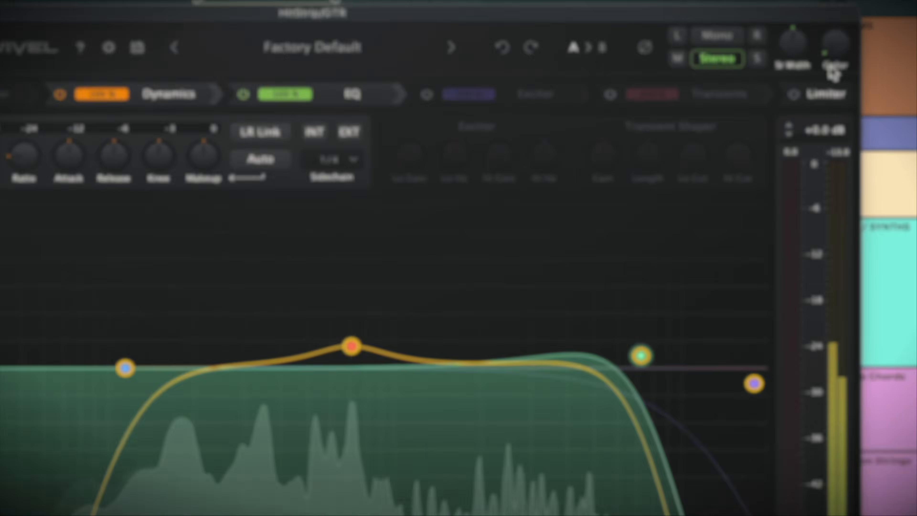
Step: Raise the guitar's global color to about 64 % and increase its stereo width
{"action": "left_click_drag", "start_coordinate": [853, 38], "coordinate": [817, 0]}
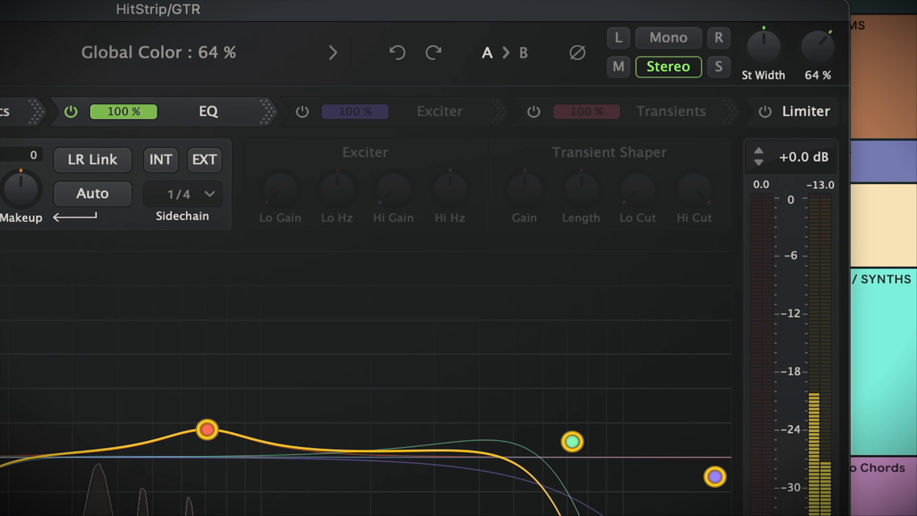
{"action": "left_click_drag", "start_coordinate": [747, 51], "coordinate": [772, 35]}
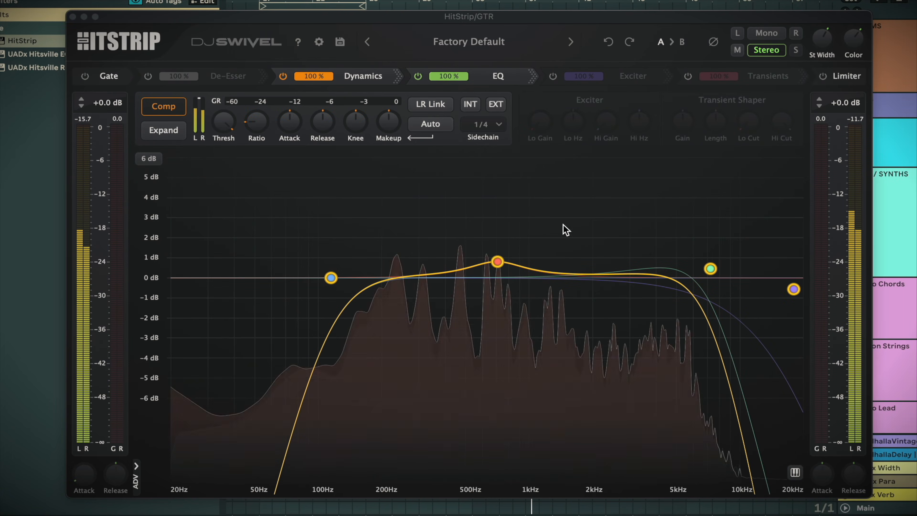
Step: Enable the Exciter on the guitar, adjust its high gain and lower its high frequency to about 2.1 kHz
{"action": "left_click", "coordinate": [553, 76]}
{"action": "left_click_drag", "start_coordinate": [606, 122], "coordinate": [612, 98]}
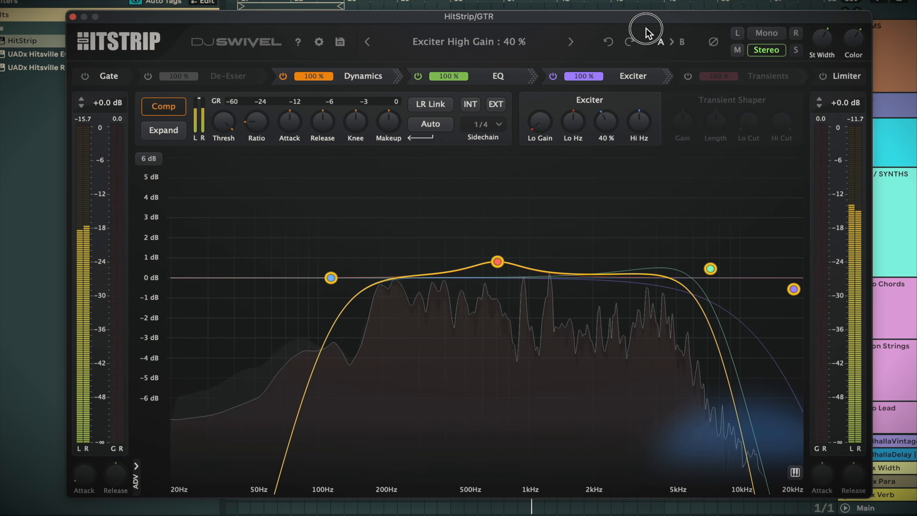
{"action": "left_click_drag", "start_coordinate": [644, 0], "coordinate": [644, 51]}
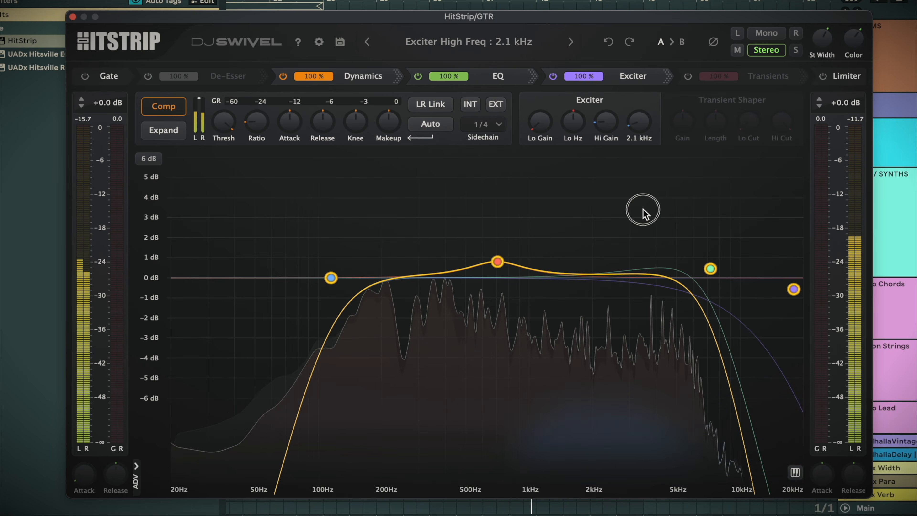
{"action": "left_click_drag", "start_coordinate": [641, 186], "coordinate": [636, 211]}
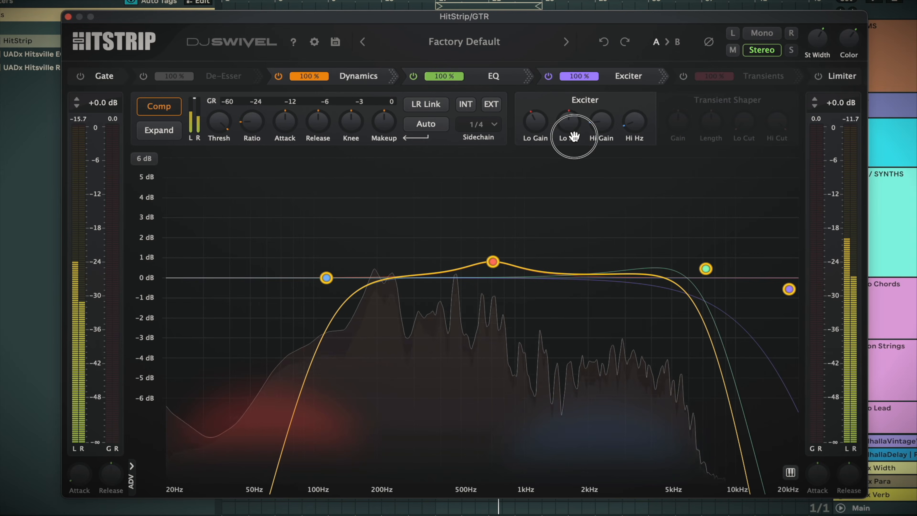
Step: Raise the Exciter's low frequency on the guitar and compare the sound with the Exciter bypassed and active
{"action": "left_click_drag", "start_coordinate": [572, 110], "coordinate": [572, 12]}
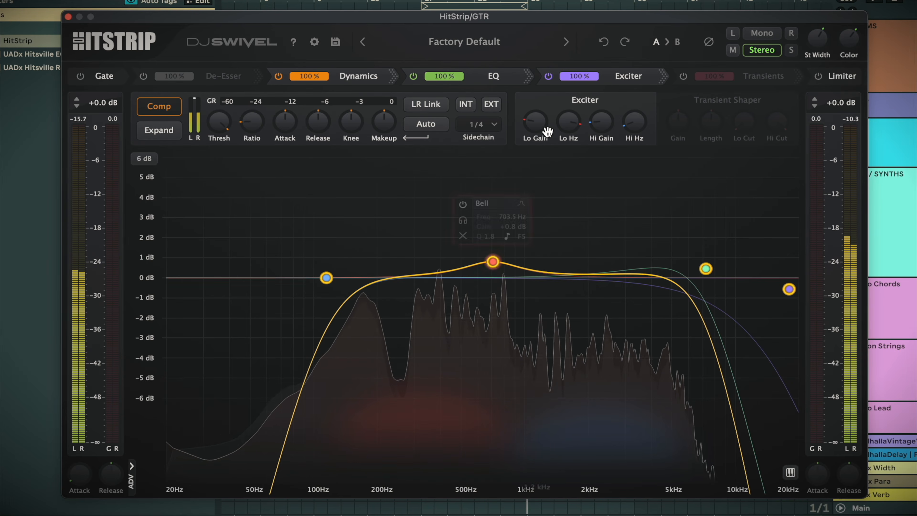
{"action": "left_click", "coordinate": [548, 76]}
{"action": "mouse_move", "coordinate": [563, 76]}
{"action": "left_mouse_down"}
{"action": "mouse_move", "coordinate": [570, 160]}
{"action": "mouse_move", "coordinate": [559, 356]}
{"action": "mouse_move", "coordinate": [550, 73]}
{"action": "left_mouse_up"}
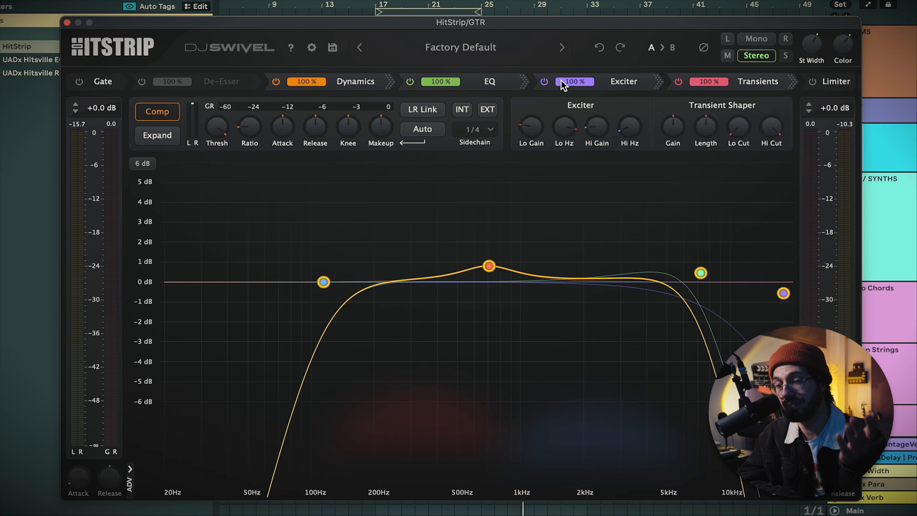
Step: Try the guitar's Exciter mix at about 47 % and return it to 100 %
{"action": "left_click", "coordinate": [572, 88]}
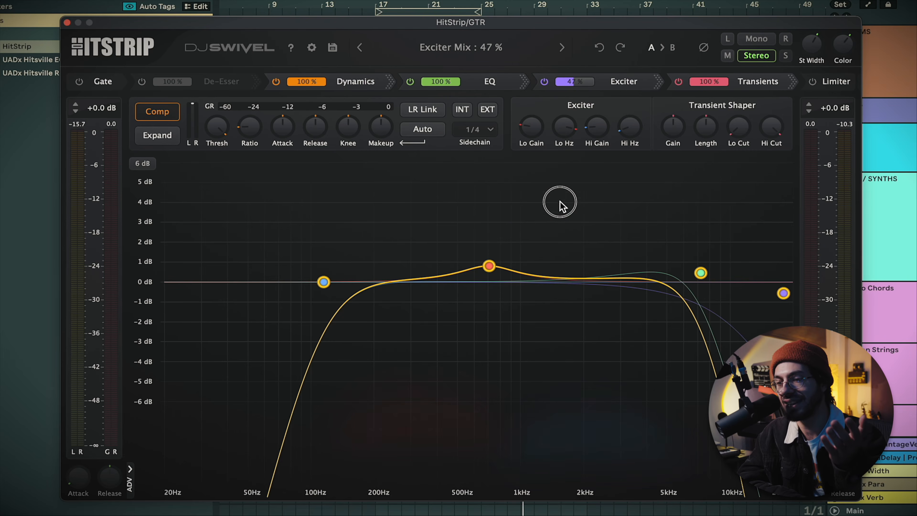
{"action": "left_click_drag", "start_coordinate": [531, 170], "coordinate": [534, 8]}
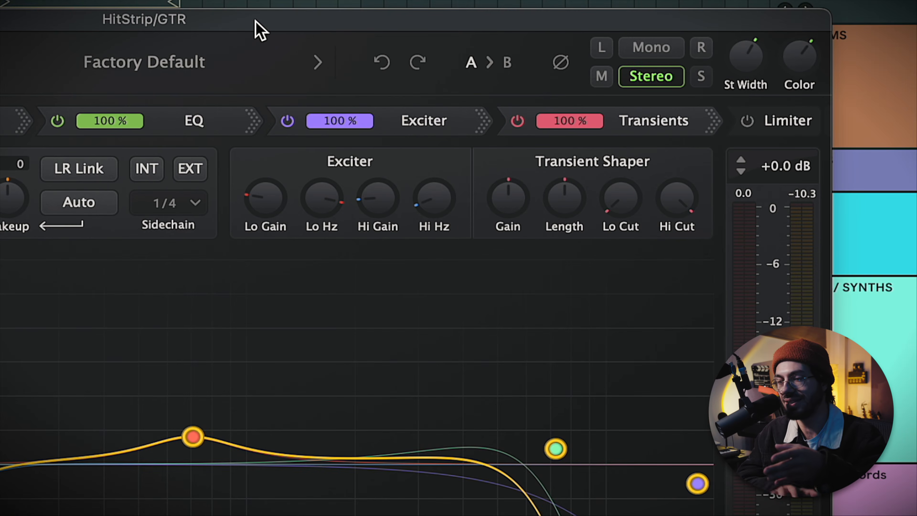
{"action": "left_click_drag", "start_coordinate": [328, 198], "coordinate": [286, 37]}
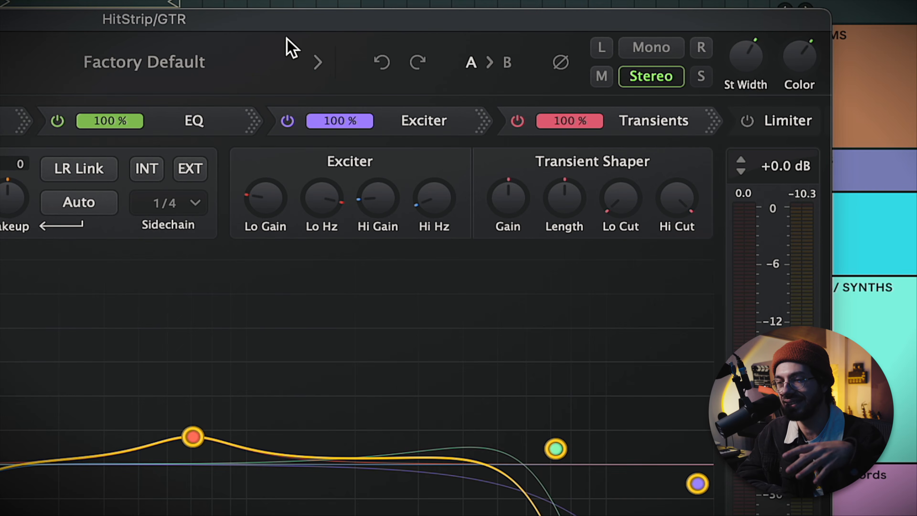
{"action": "left_click_drag", "start_coordinate": [339, 123], "coordinate": [283, 256]}
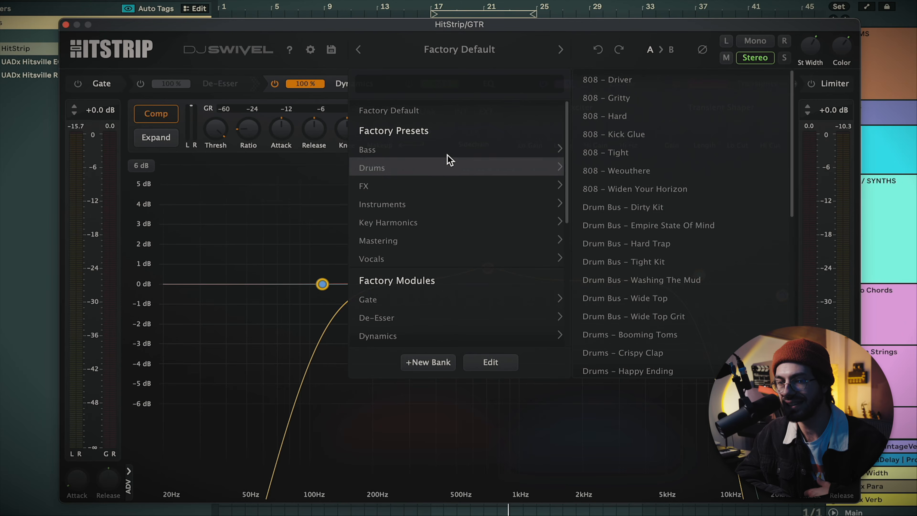
Step: Load the factory Instruments preset "Guitar – Spanky" on the guitar and audition it with playback
{"action": "mouse_move", "coordinate": [447, 209]}
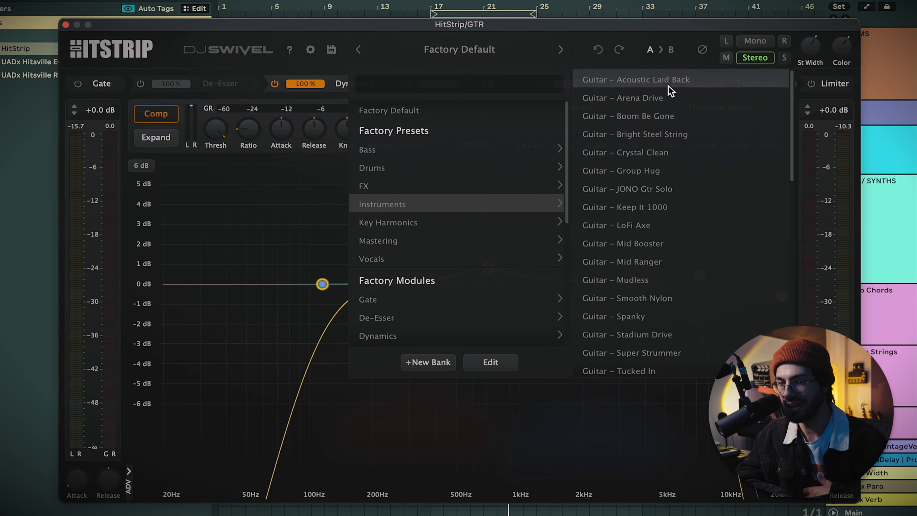
{"action": "scroll", "coordinate": [673, 113], "scroll_direction": "down", "scroll_amount": 2}
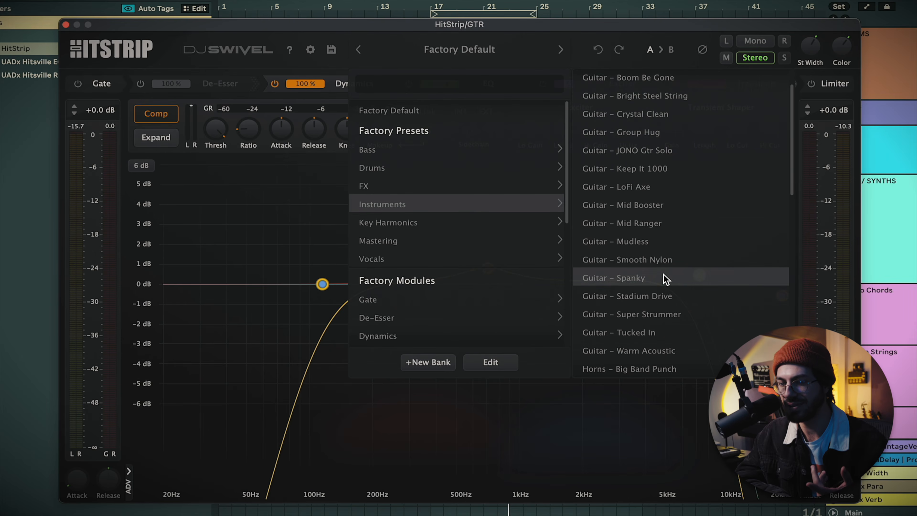
{"action": "left_click", "coordinate": [665, 277]}
{"action": "key", "text": "space"}
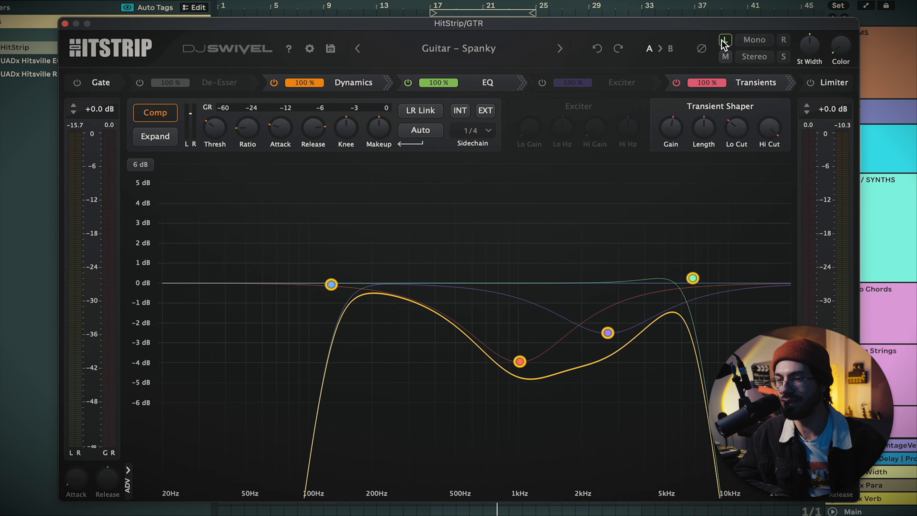
Step: Switch the guitar's monitoring to the side signal and return it to stereo
{"action": "left_click", "coordinate": [783, 57]}
{"action": "left_click", "coordinate": [755, 58]}
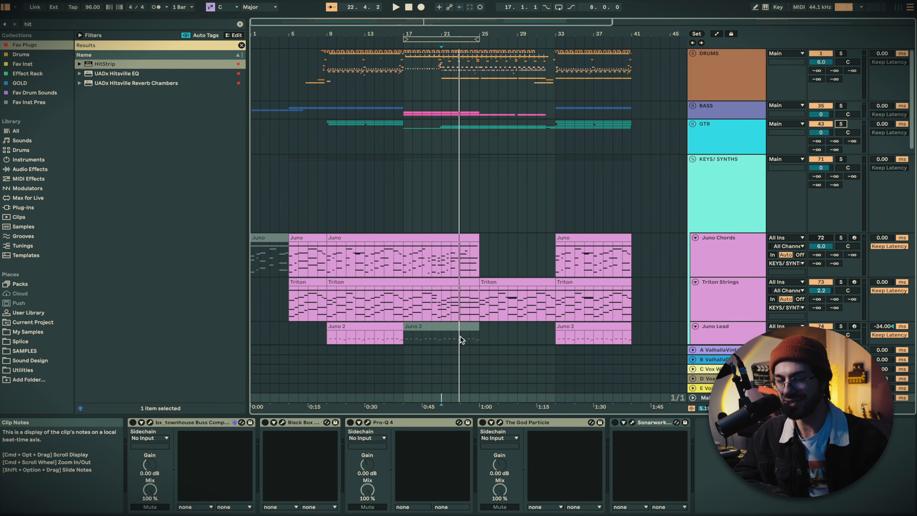
Step: Add HitStrip to the Main track and compare its side, mid, right, mono and stereo monitoring modes, ending on stereo
{"action": "left_click", "coordinate": [103, 64]}
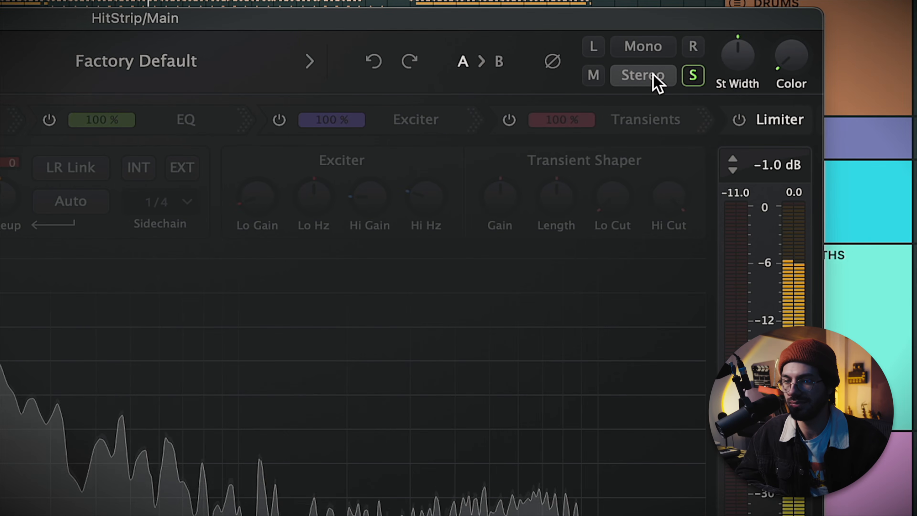
{"action": "left_click", "coordinate": [643, 76]}
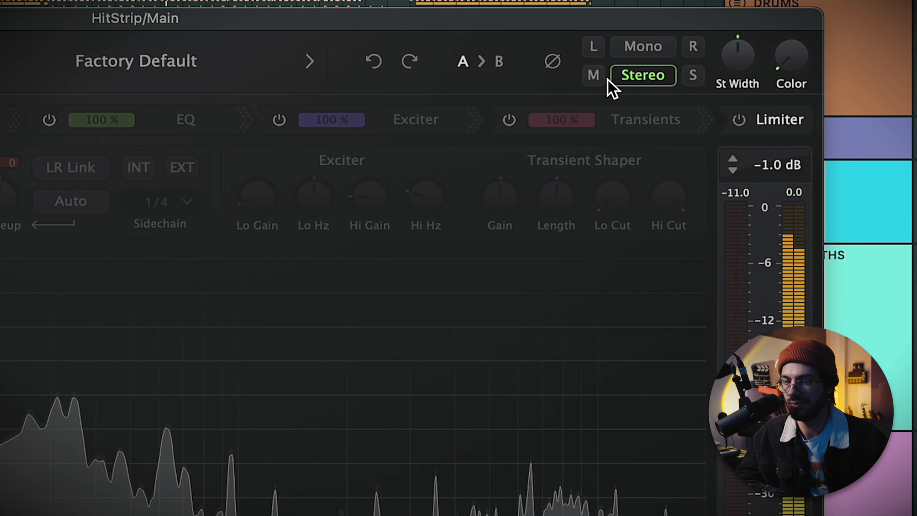
{"action": "left_click", "coordinate": [600, 81]}
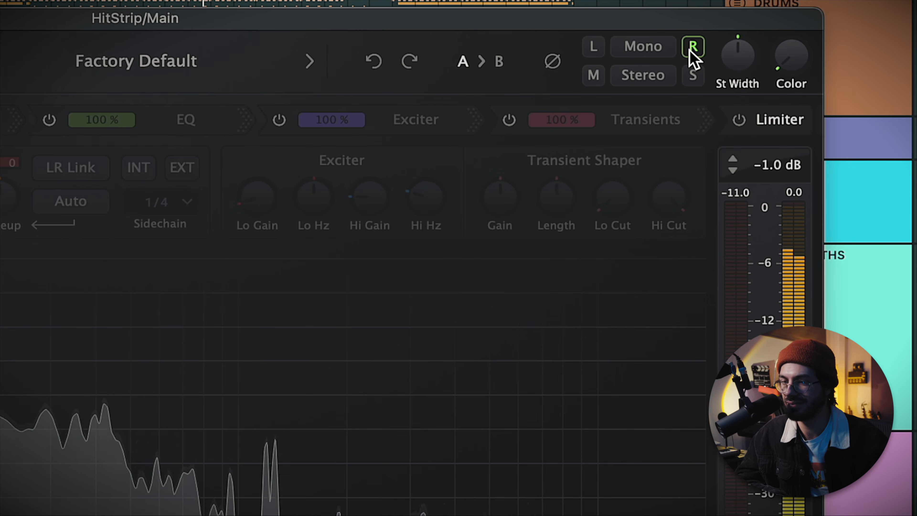
{"action": "left_click", "coordinate": [659, 53]}
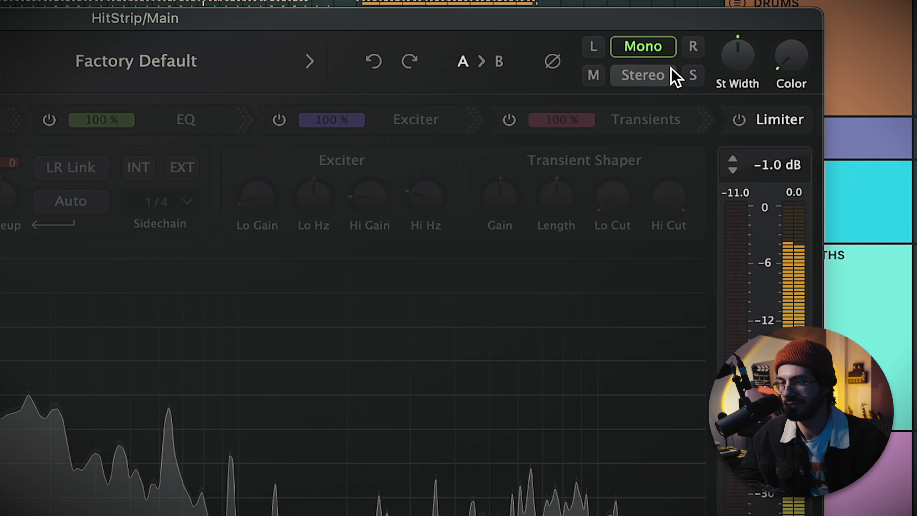
{"action": "left_click", "coordinate": [669, 73]}
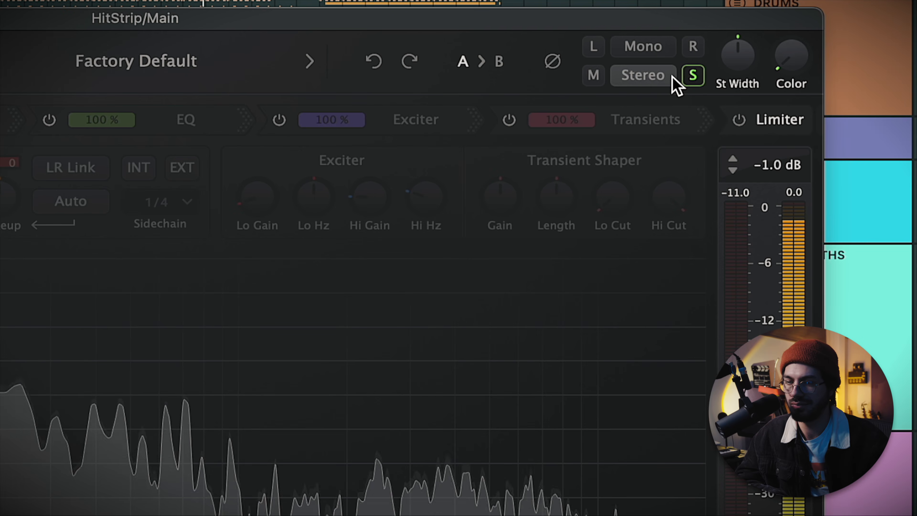
{"action": "left_click", "coordinate": [672, 76]}
{"action": "left_click", "coordinate": [672, 130]}
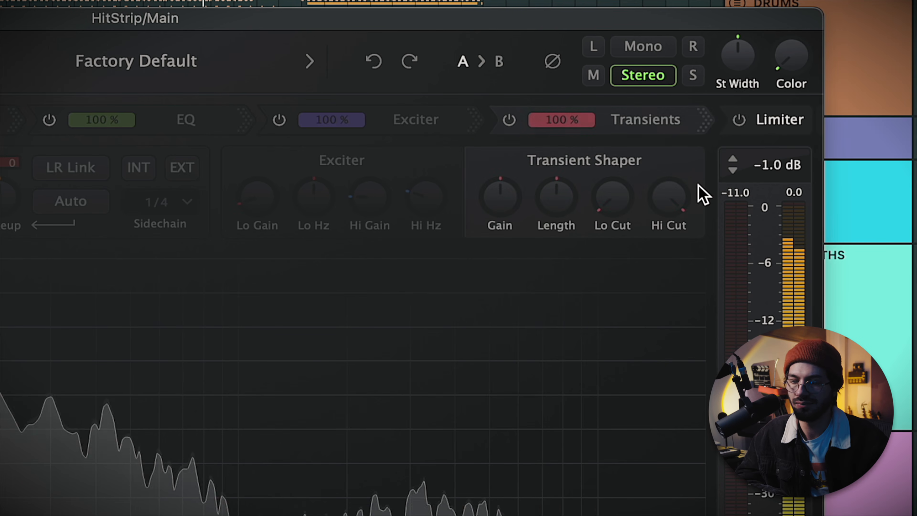